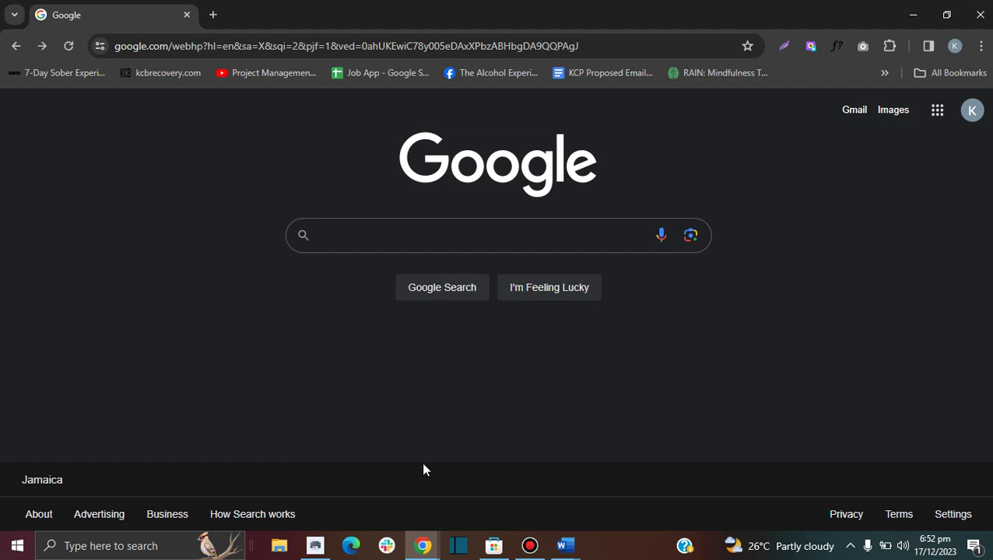
Search Microsoft Store for 'canon inkjet' and confirm Canon Inkjet Smart Connect is installed.
click(17, 547)
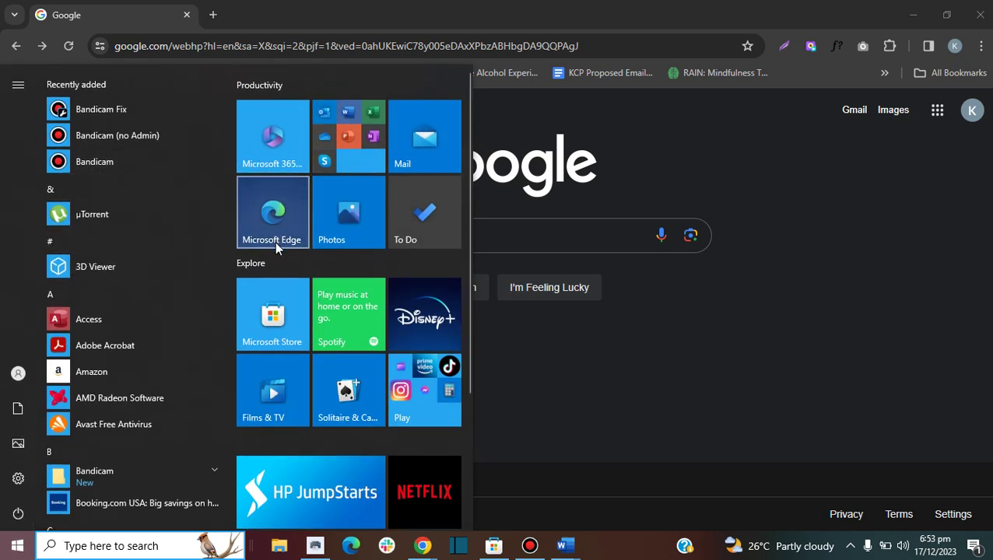
click(273, 323)
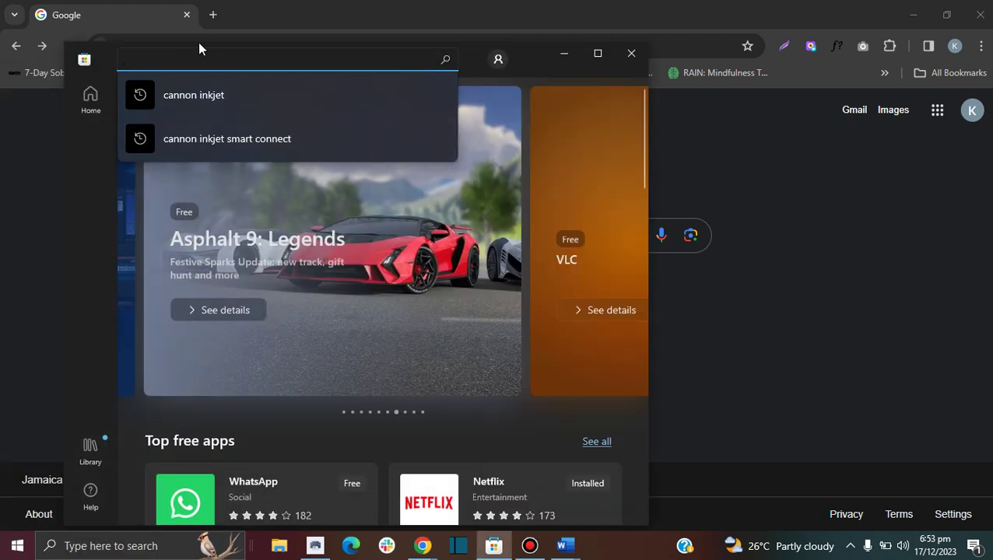
text(can)
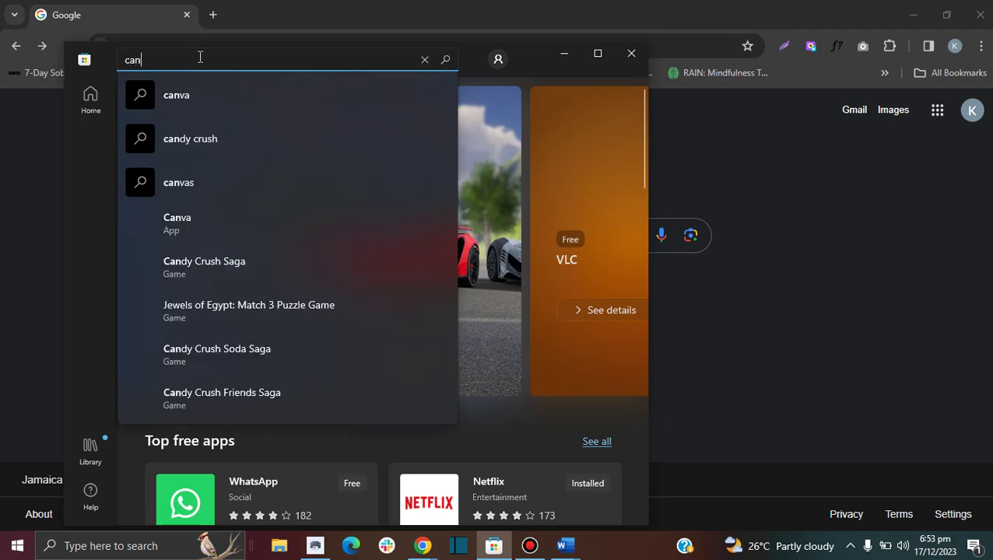
text(on inkjet)
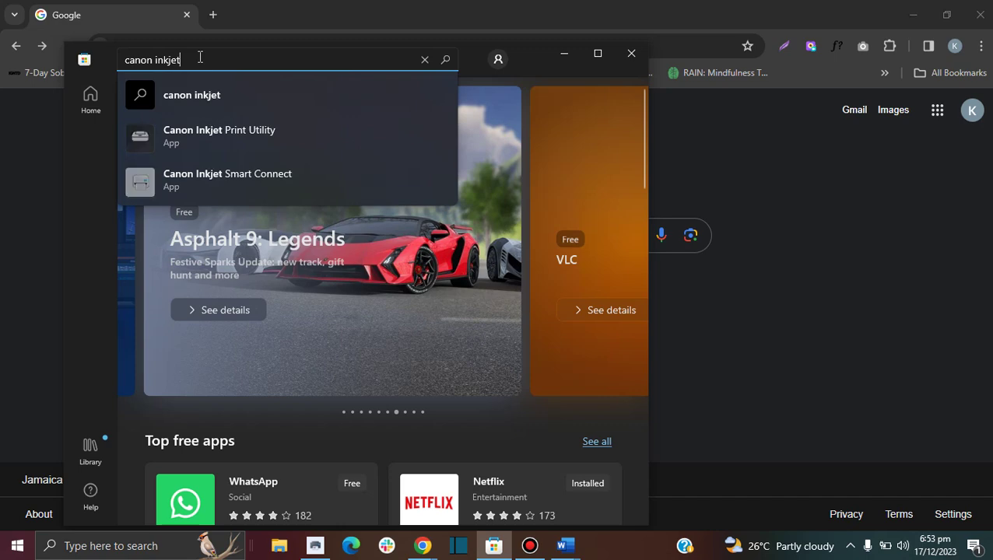
click(219, 94)
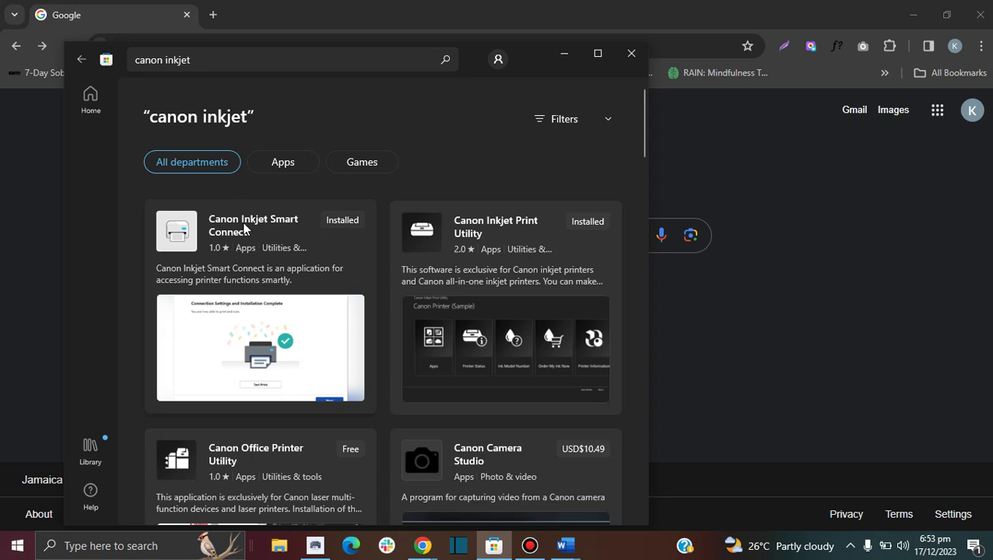
Google 'canon inkjet smart connect' in Chrome and open its Microsoft Apps listing.
click(743, 281)
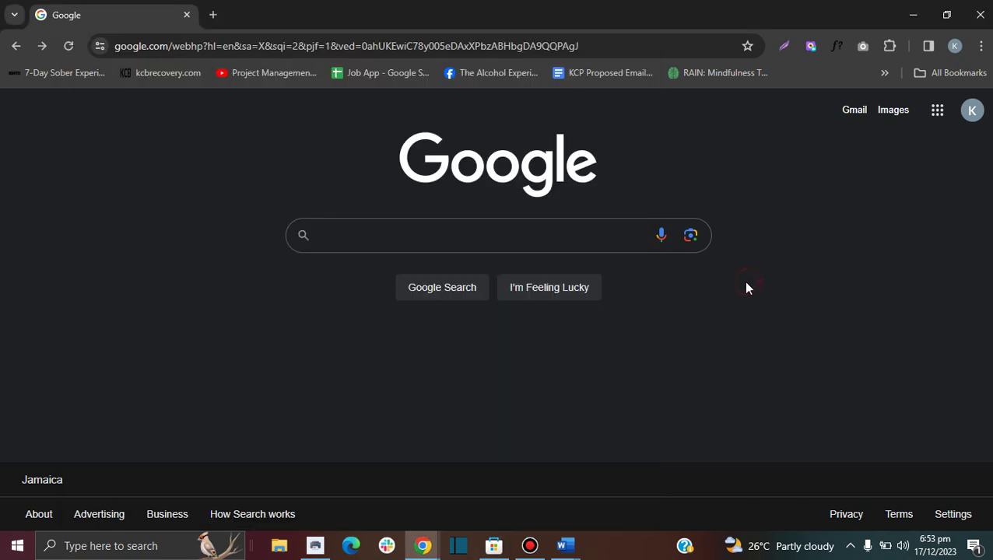
click(442, 246)
mouse_move(384, 267)
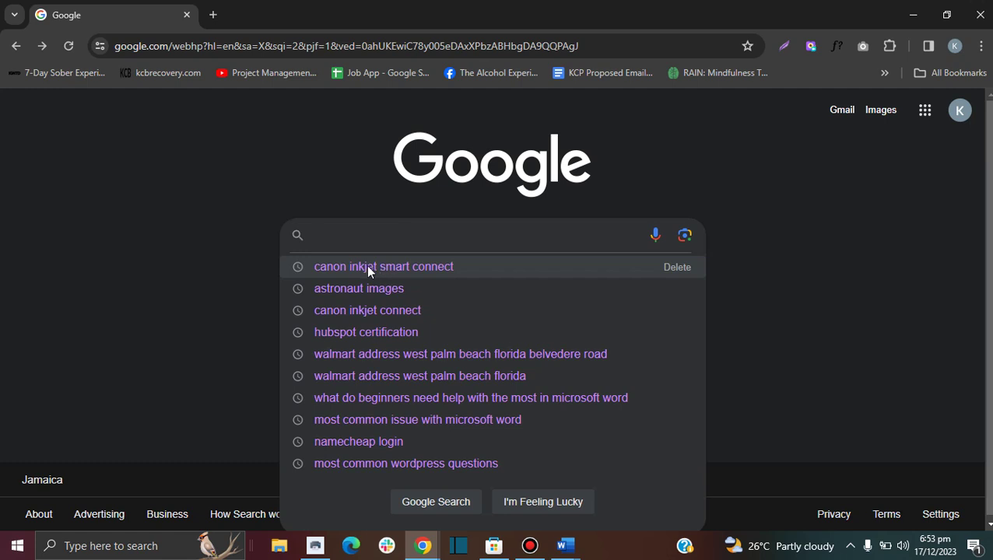
click(382, 268)
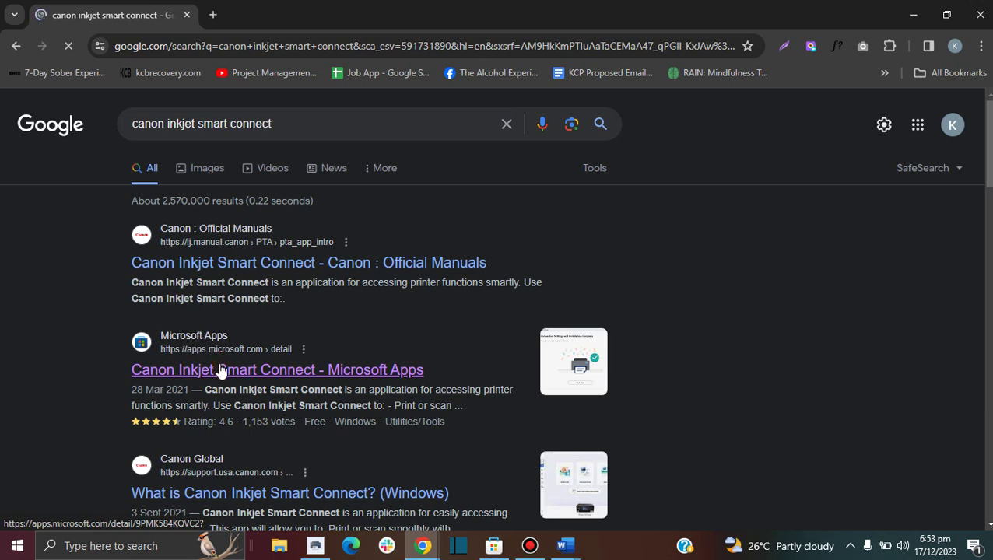
click(221, 370)
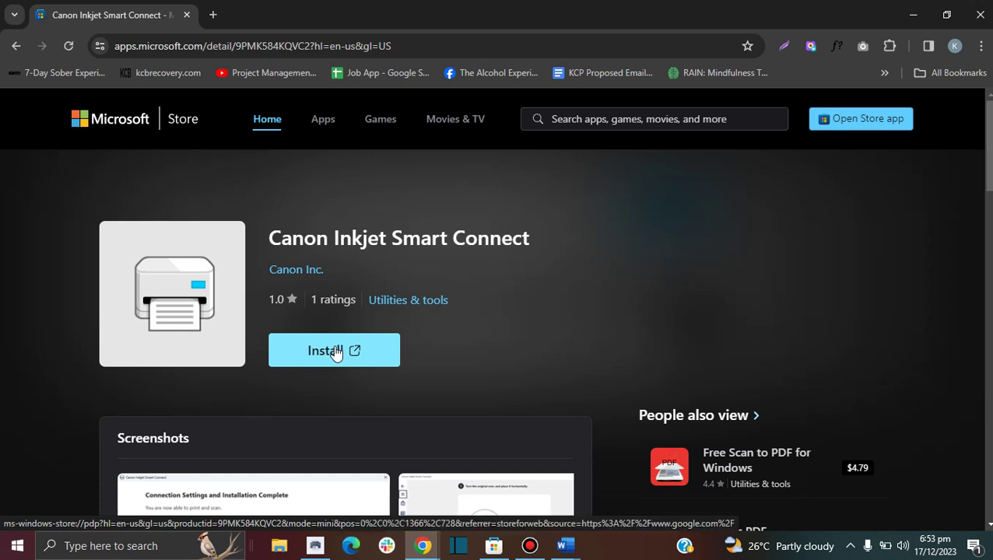
Return Canon Inkjet Smart Connect to its home screen showing the connected TS6400 series printer.
click(315, 549)
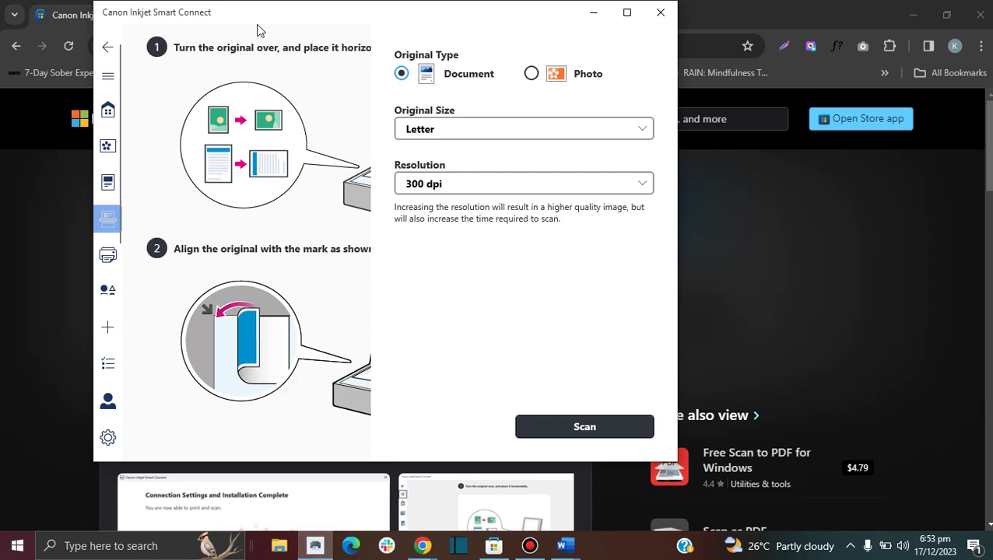
click(109, 47)
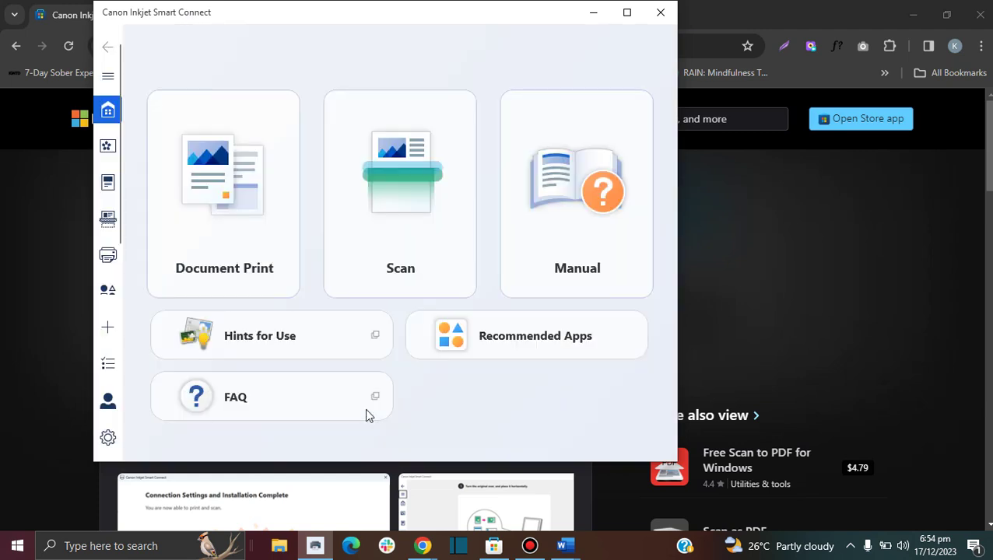
scroll(616, 259, down, 3)
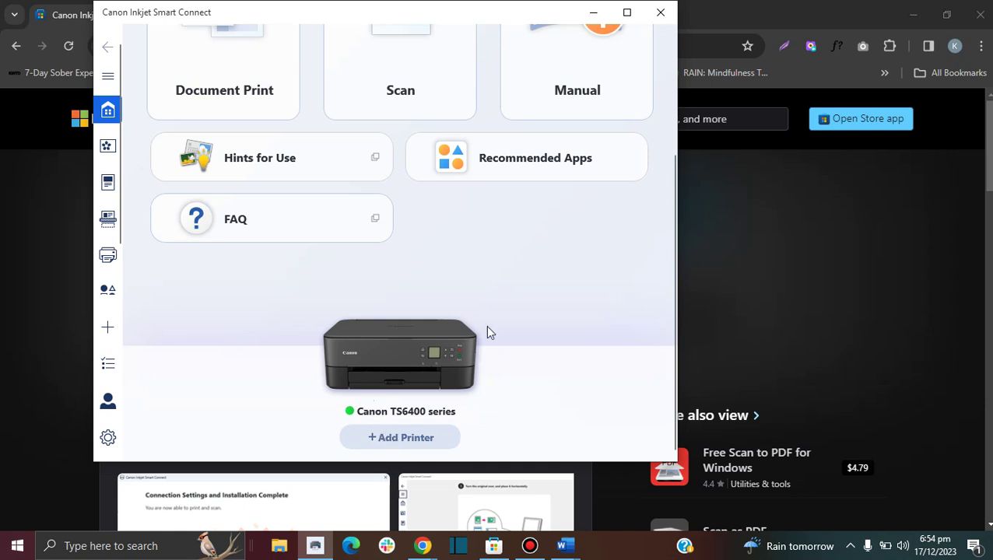
drag(673, 347, 674, 200)
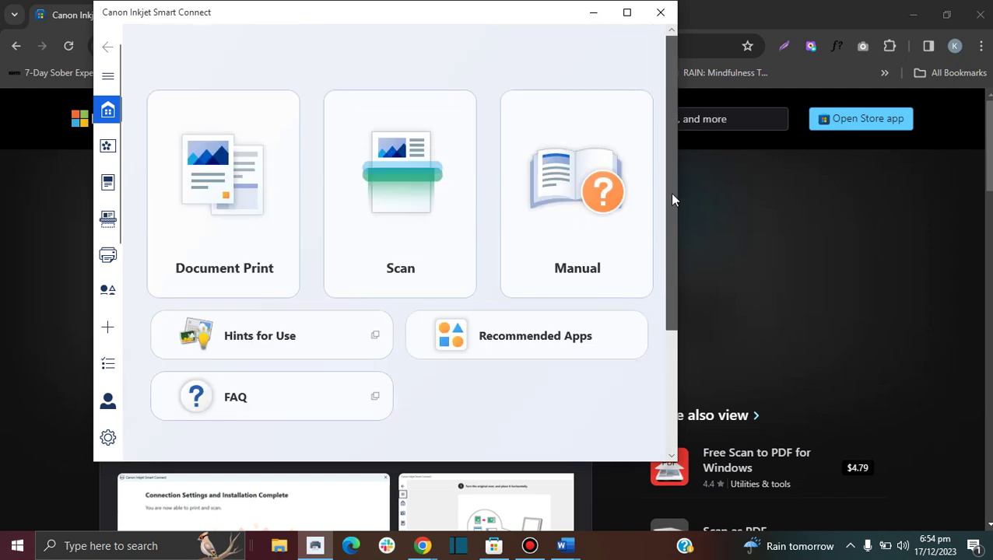
Scan the document with Original Size set to Letter.
click(383, 215)
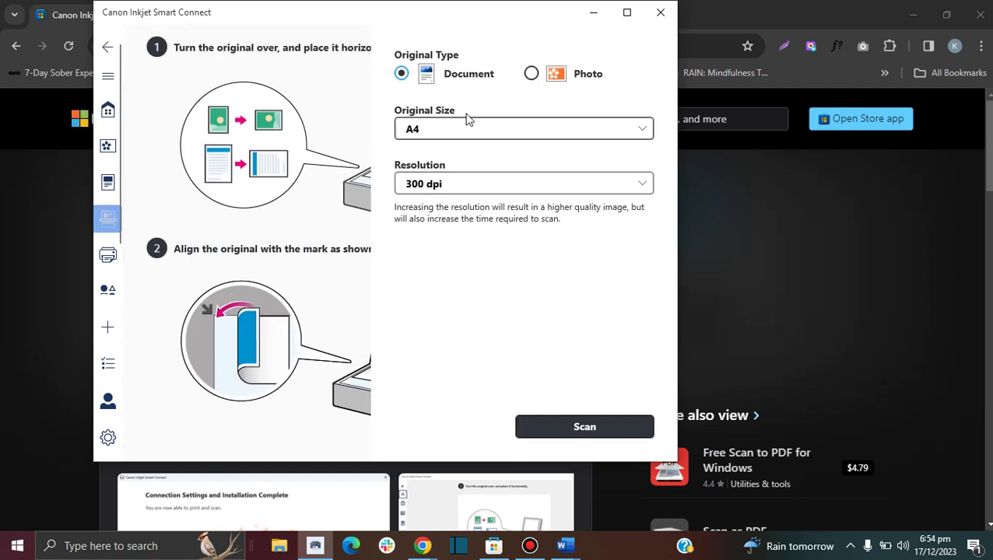
click(477, 130)
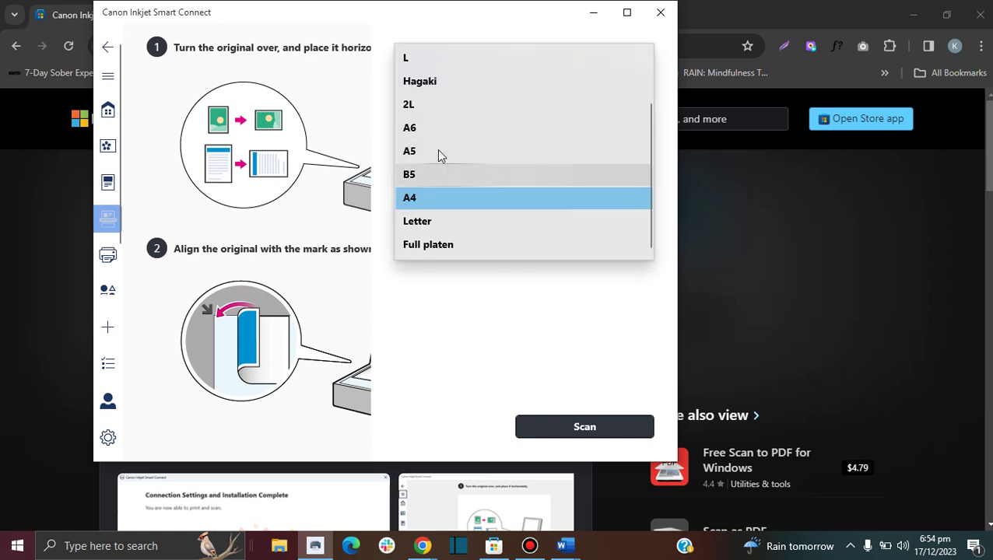
click(426, 223)
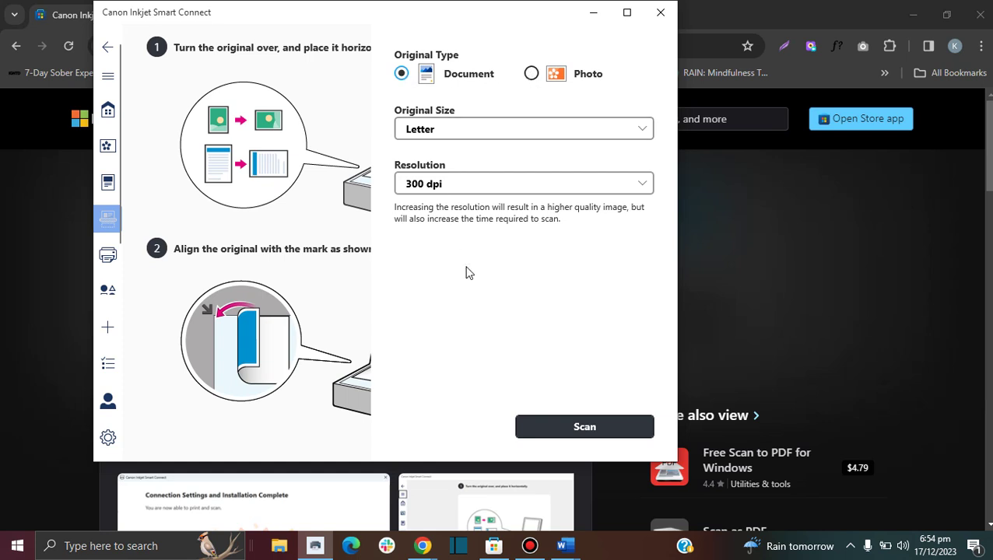
click(549, 436)
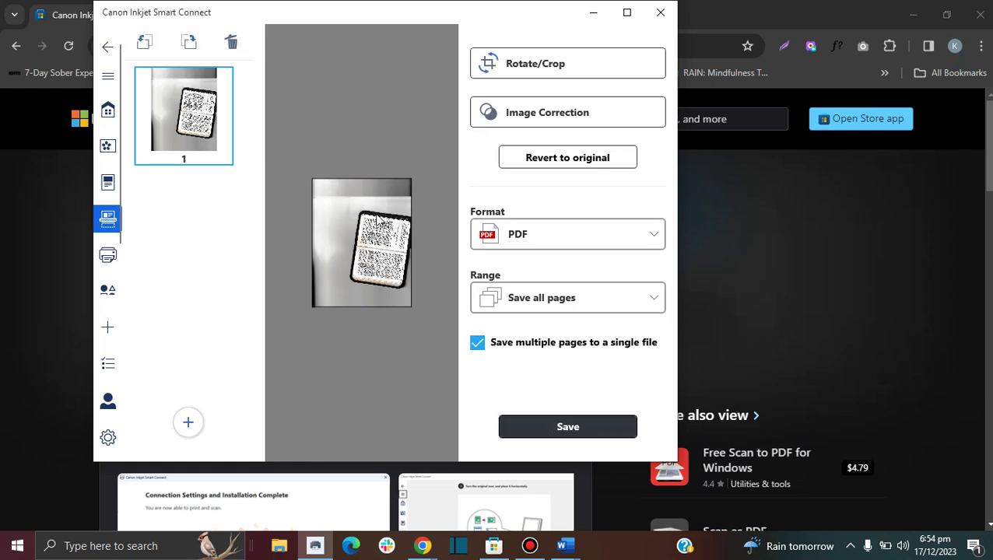
click(490, 68)
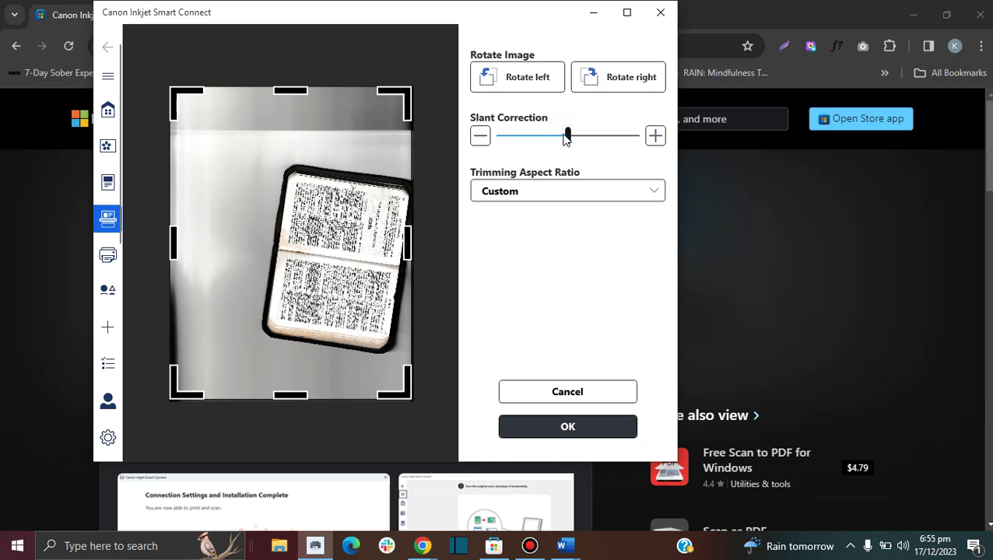
click(561, 392)
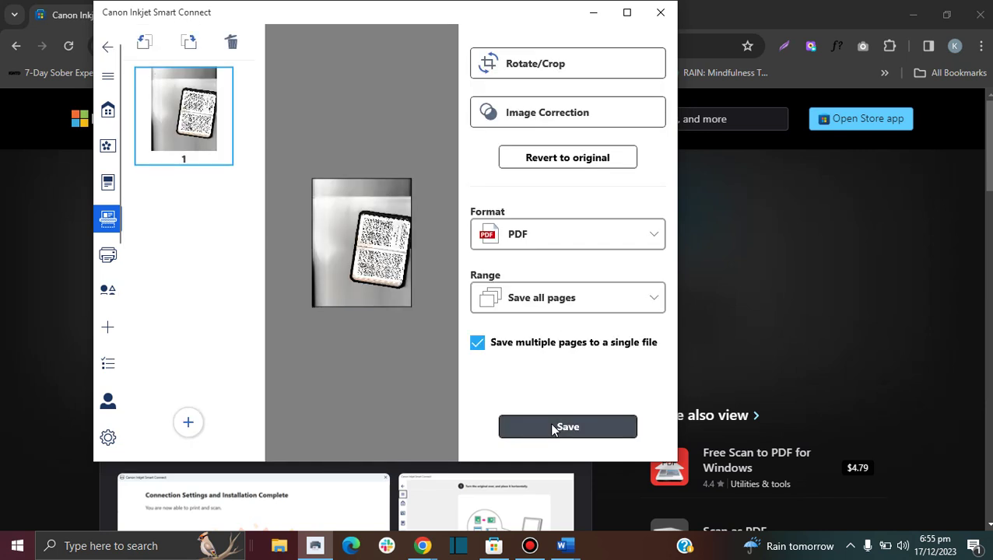
Set the save format to PDF with all pages combined into a single file.
click(527, 237)
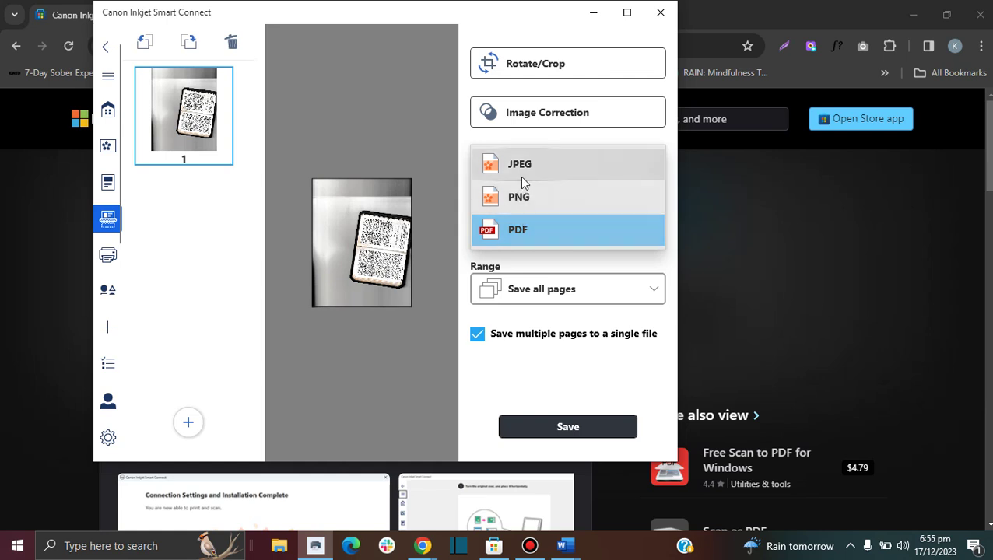
click(520, 247)
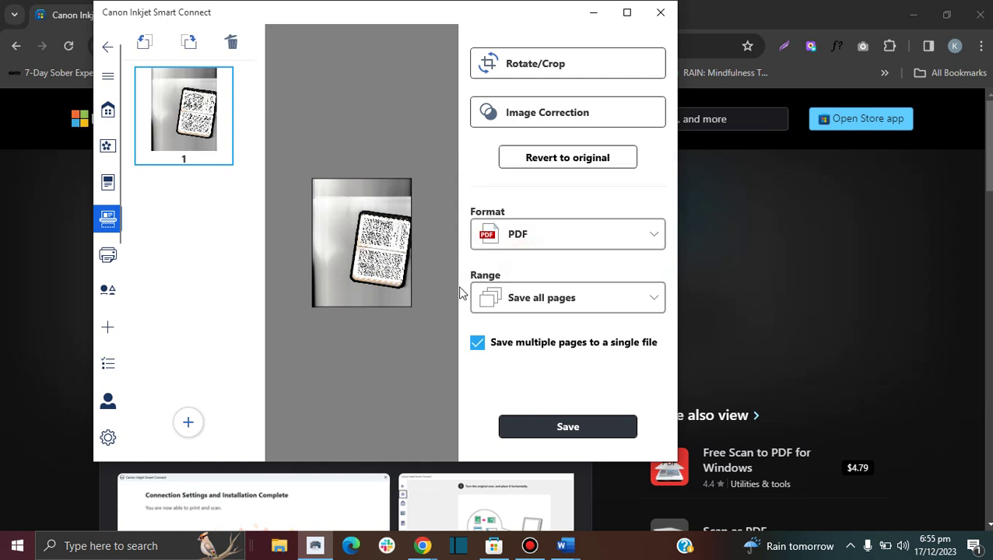
click(522, 298)
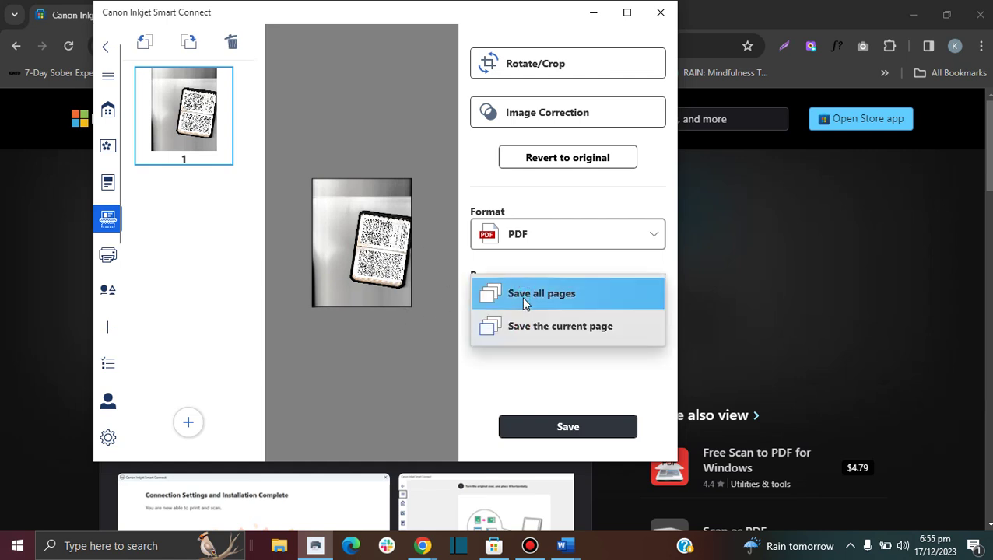
click(433, 330)
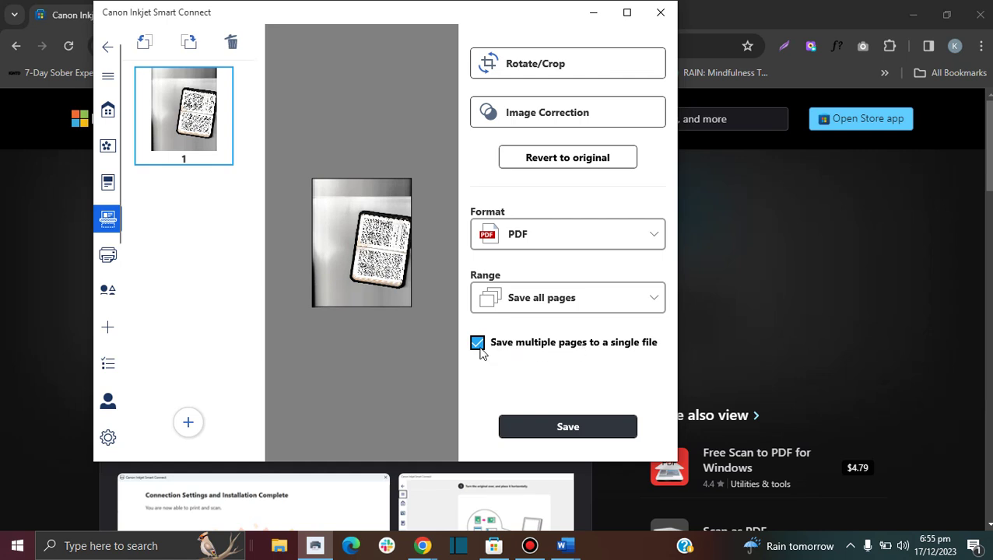
Save the scan as IMG_17122023185551.pdf in Downloads and open it from the confirmation.
click(549, 429)
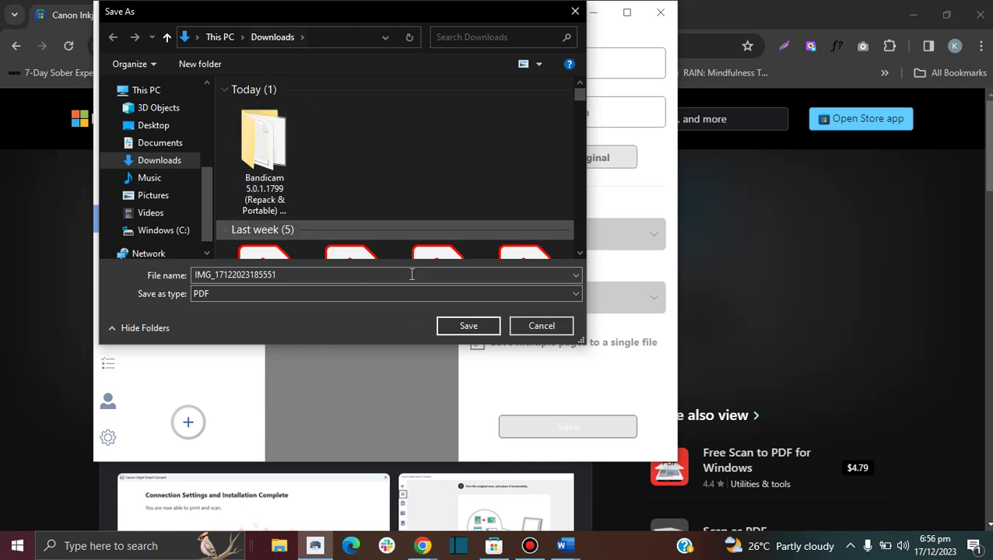
click(457, 325)
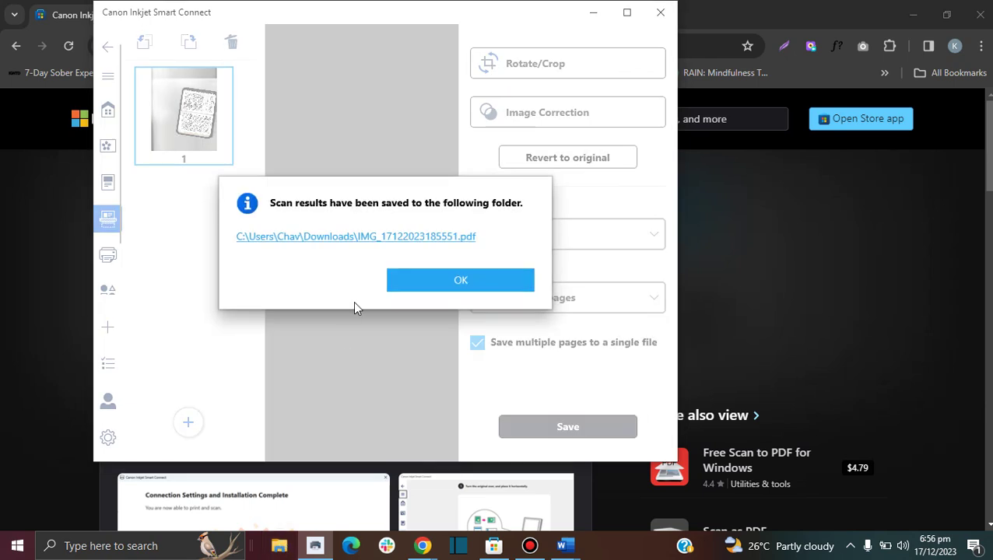
click(343, 241)
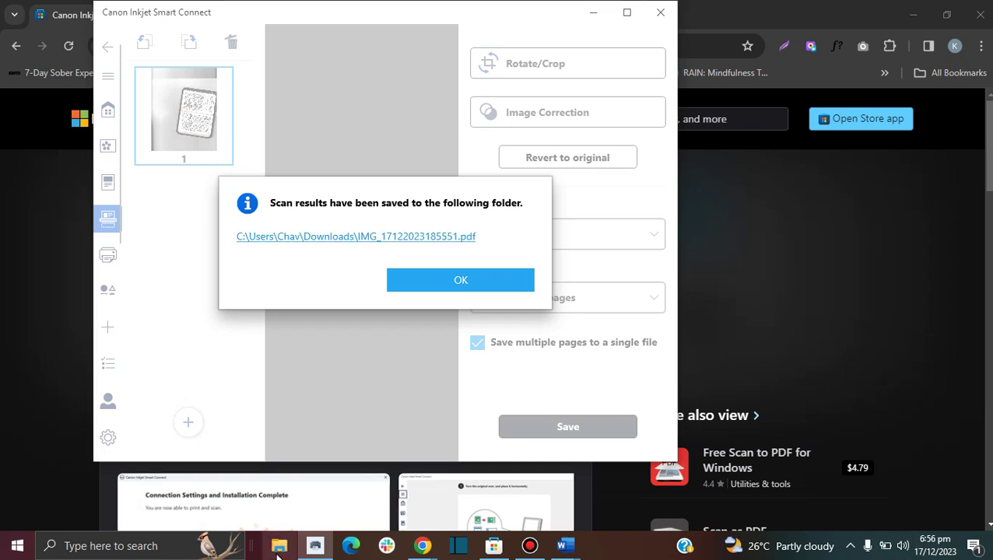
click(278, 547)
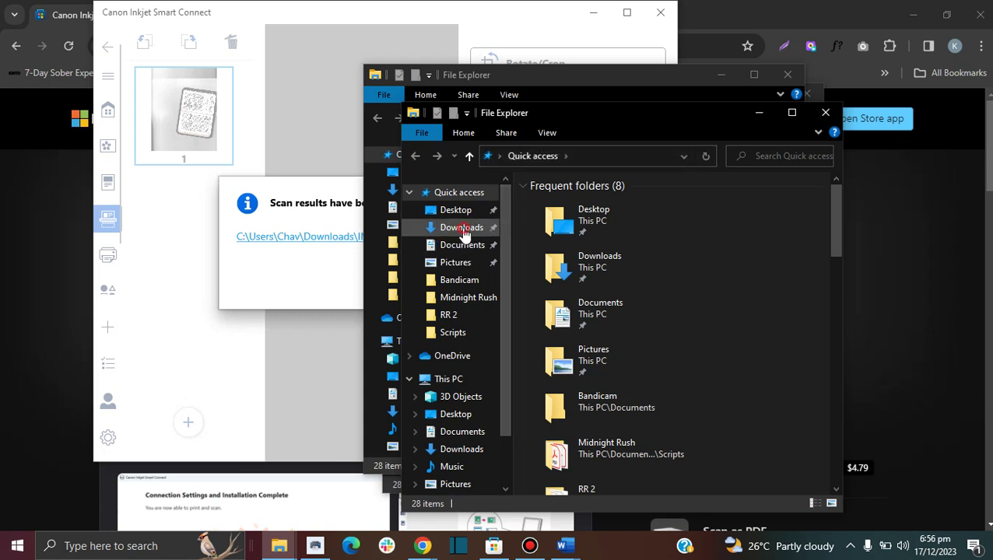
click(463, 229)
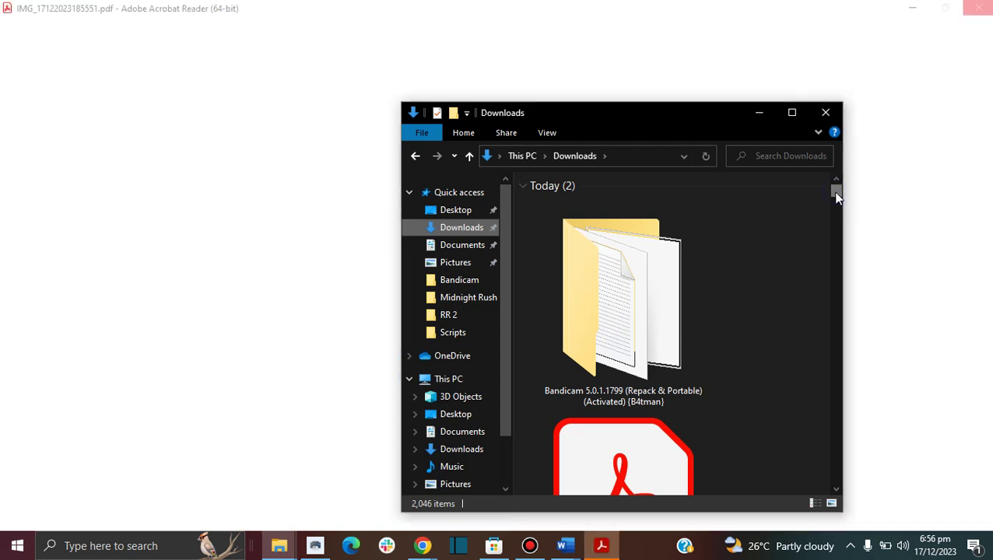
right_click(836, 194)
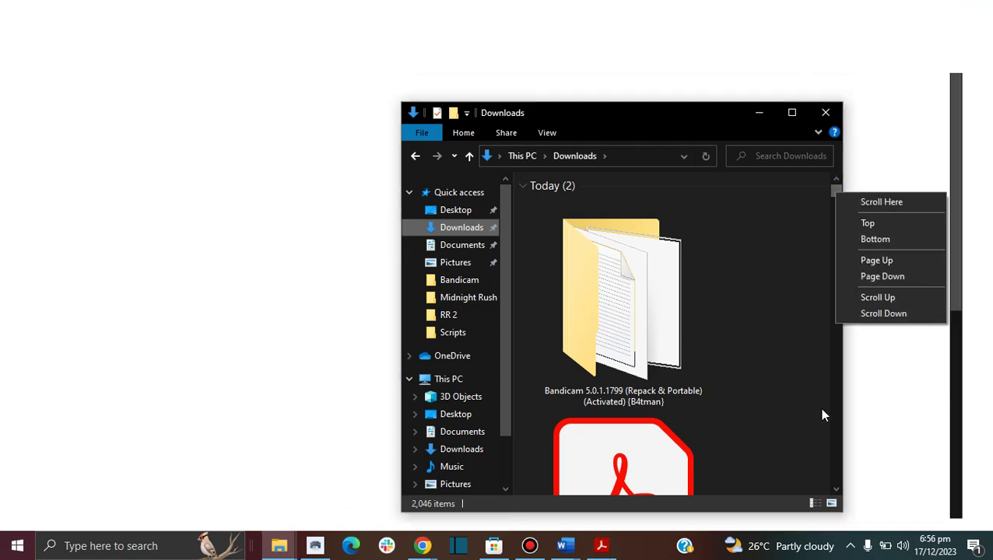
Close Explorer and scroll through the scanned Gospel of John page in Acrobat.
scroll(833, 496, down, 2)
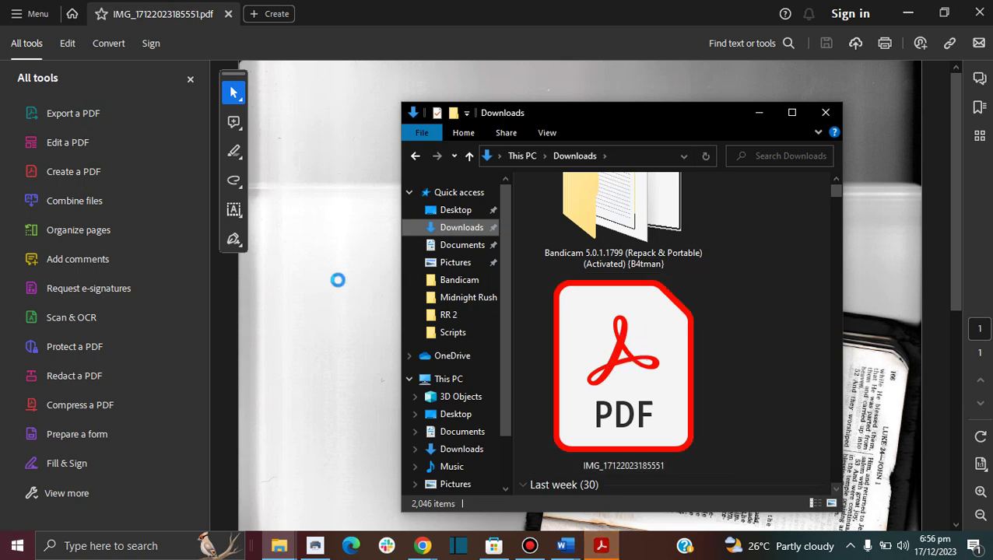
click(758, 112)
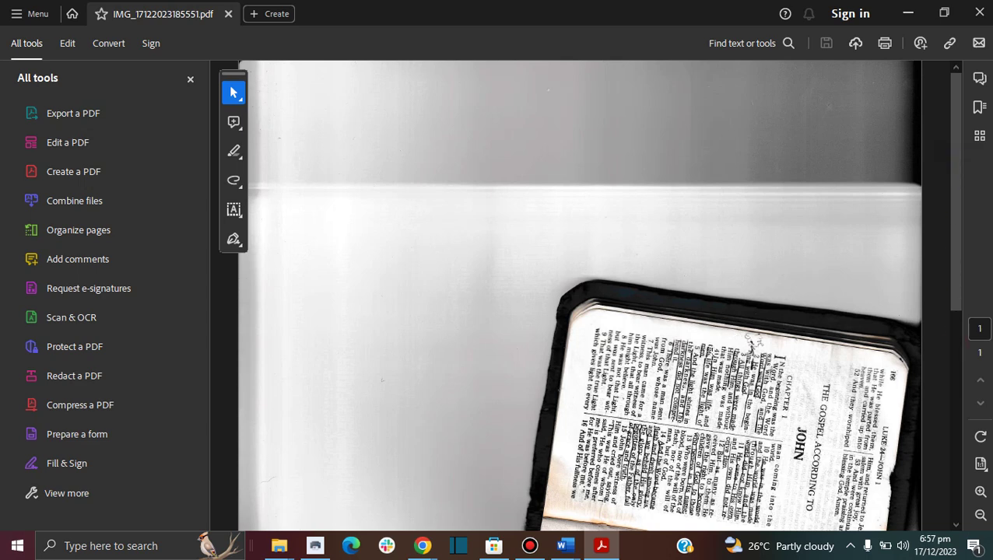
click(697, 263)
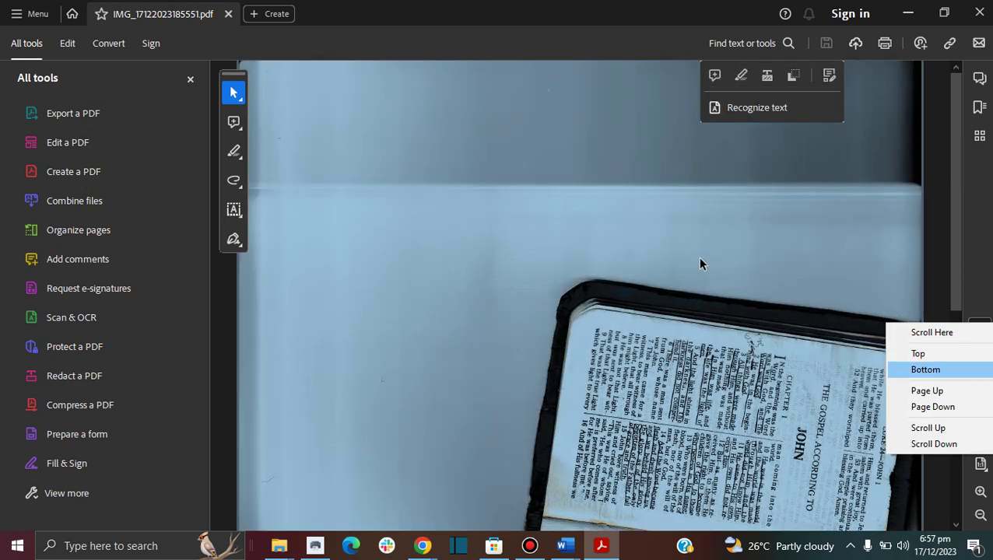
click(708, 246)
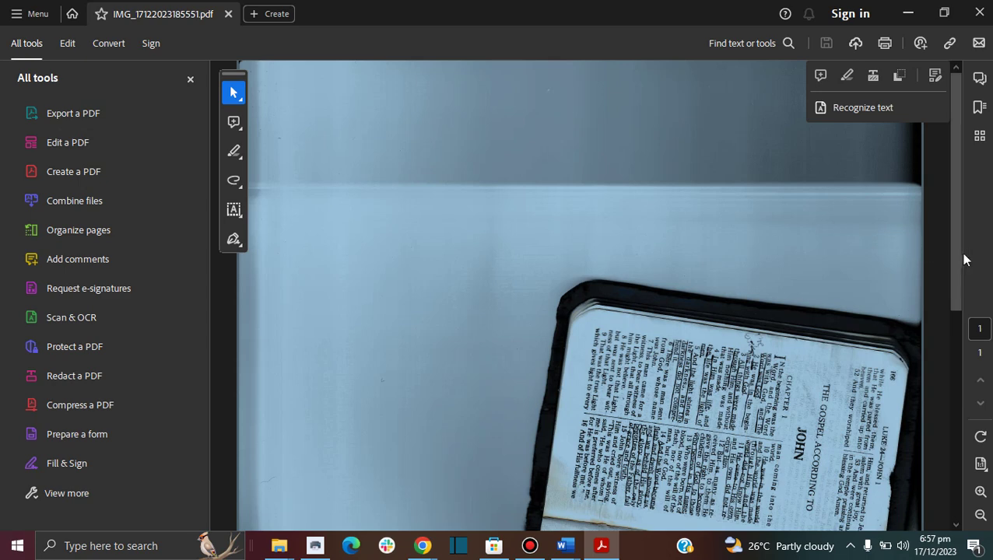
click(954, 344)
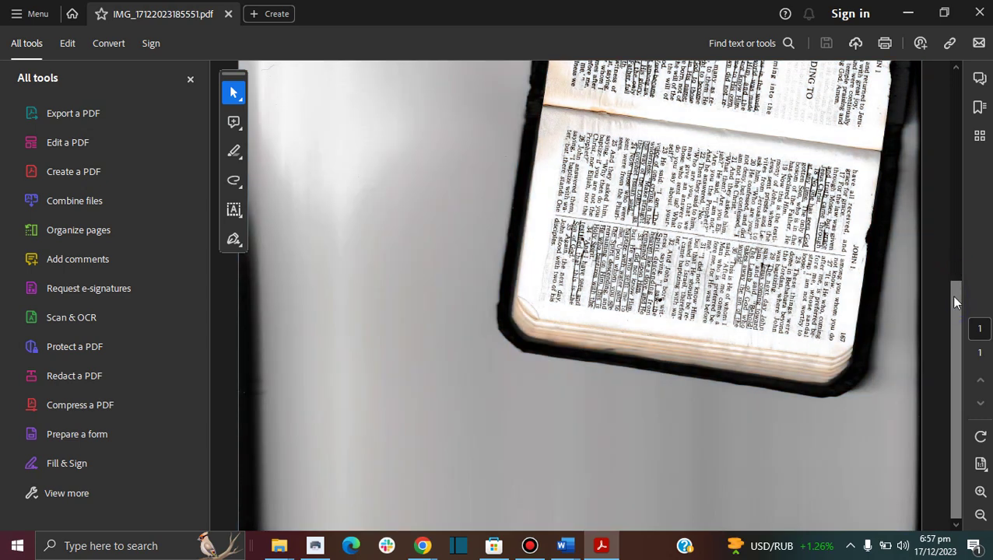
click(955, 257)
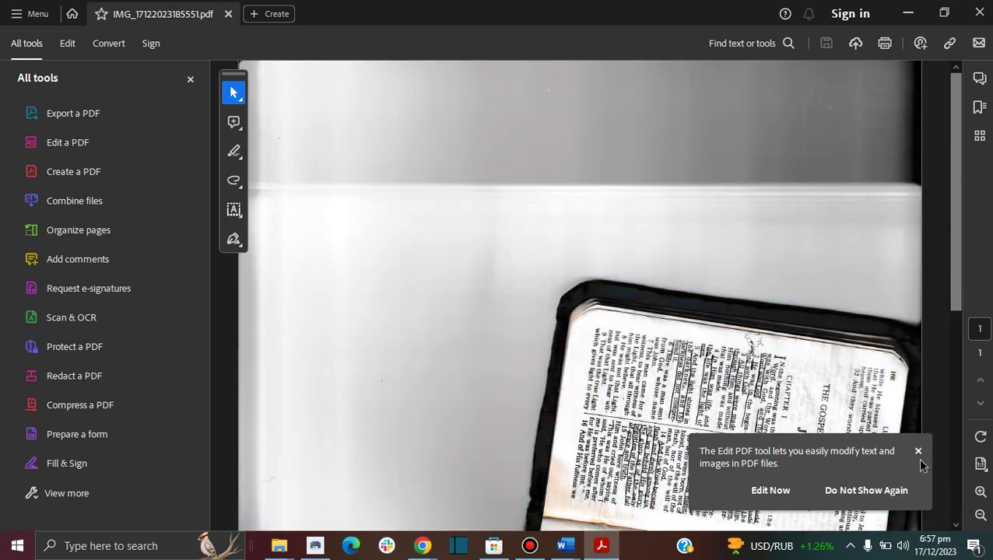
Dismiss the Edit PDF tips and view the lower part of the page.
click(917, 453)
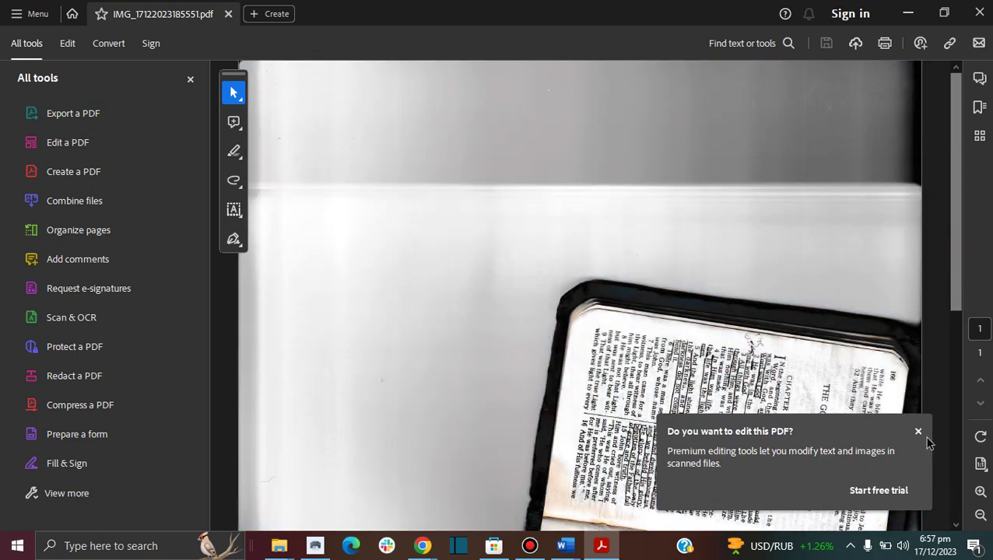
click(918, 431)
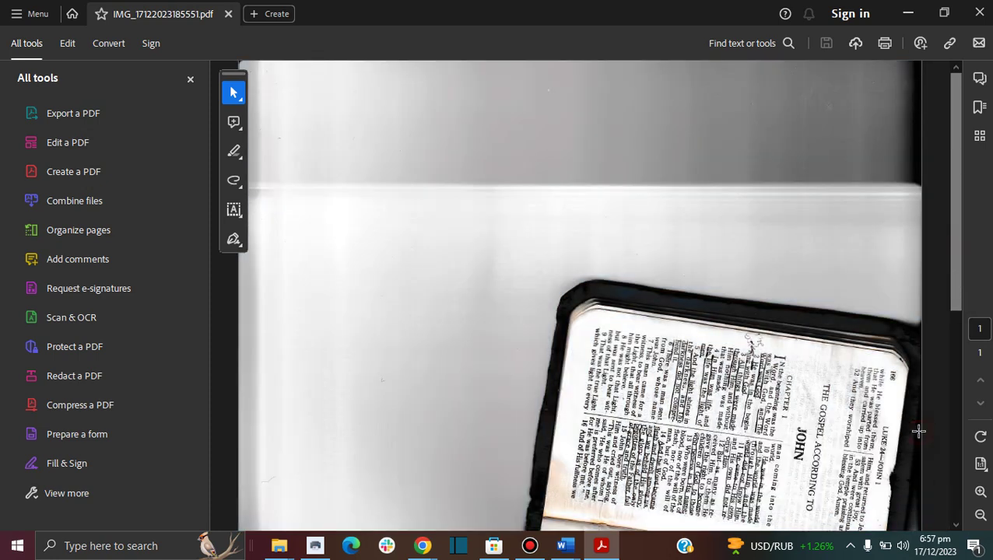
click(957, 383)
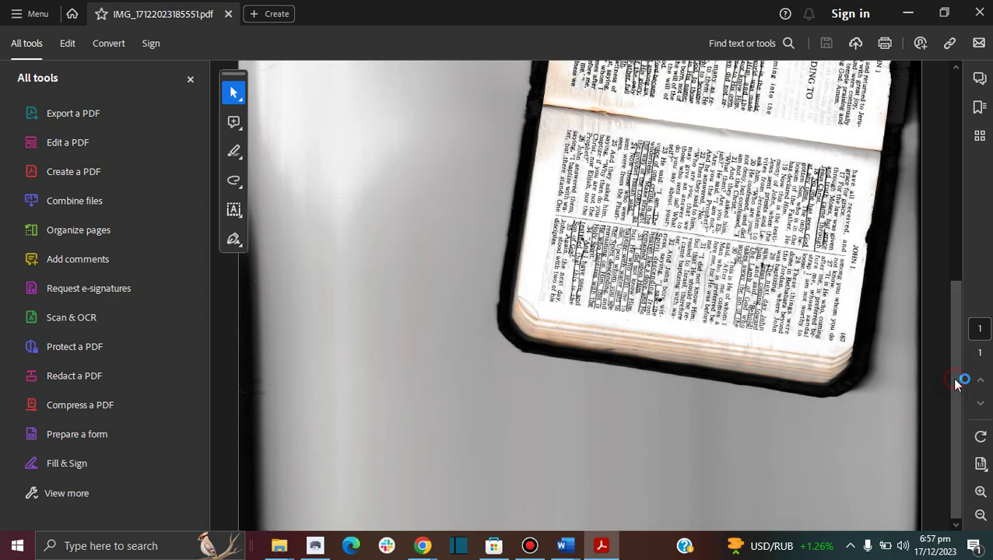